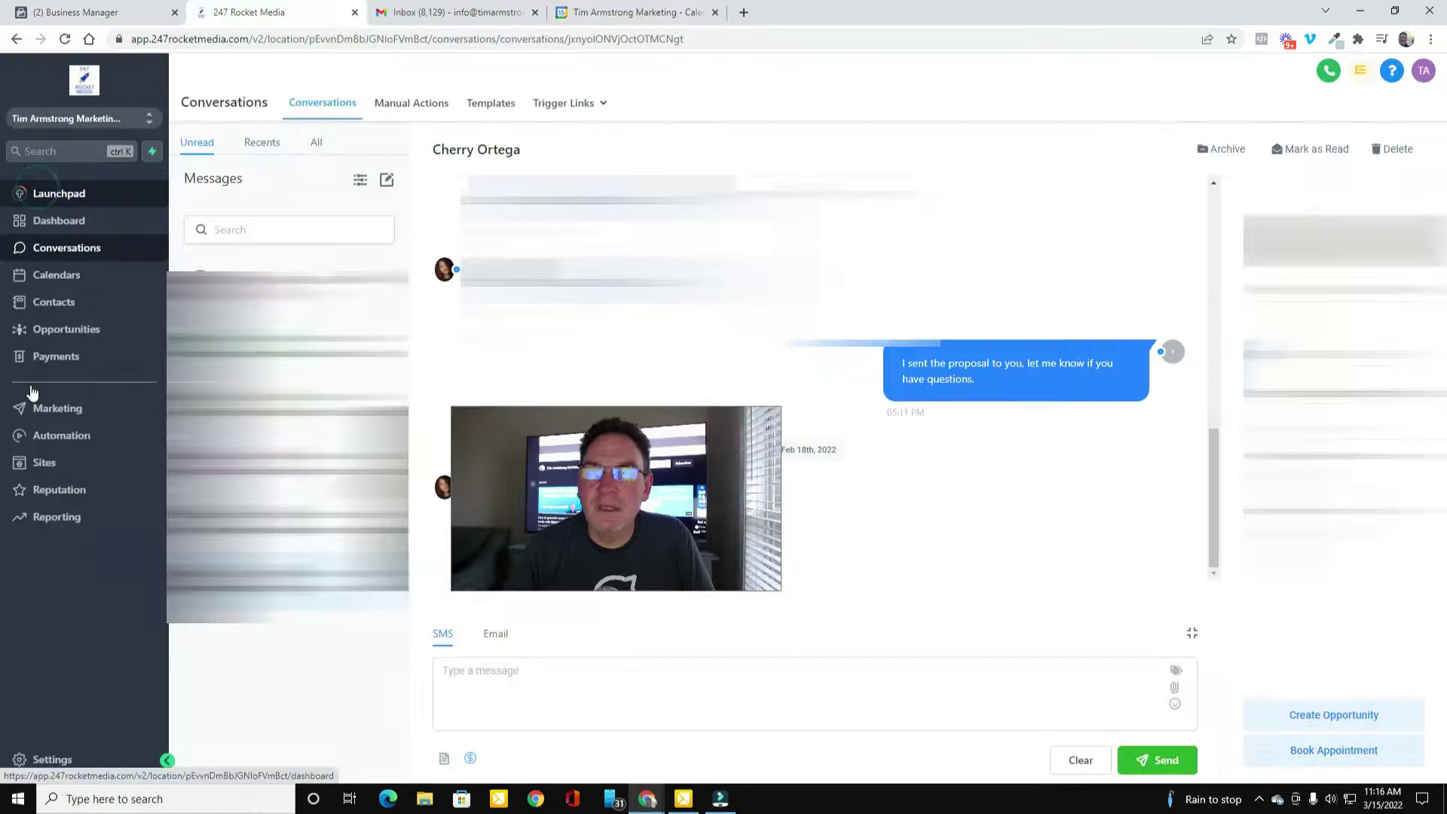
# - Go to the location settings' Custom Values page to reach the calendar list
pyautogui.click(52, 761)
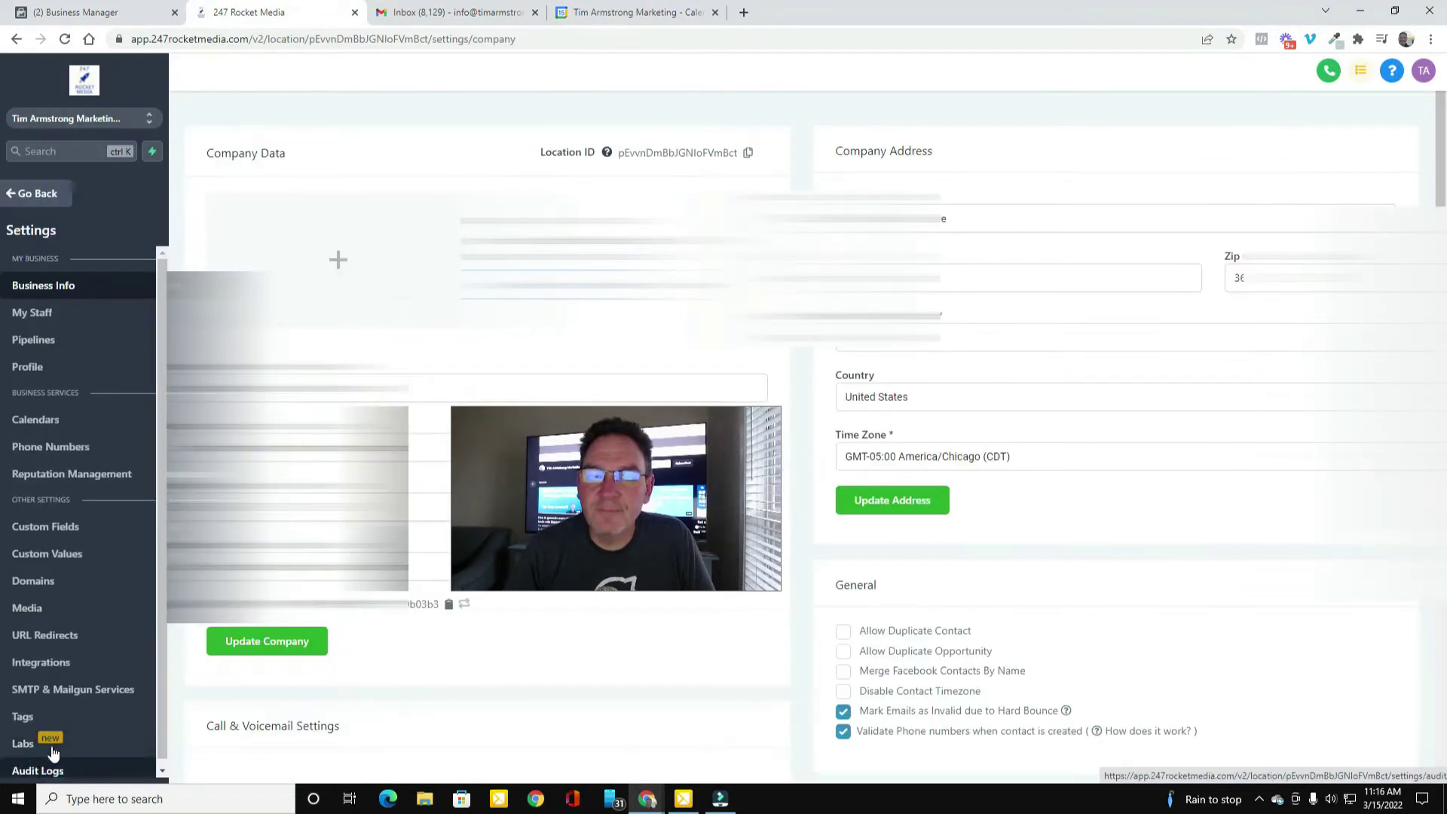
pyautogui.click(43, 556)
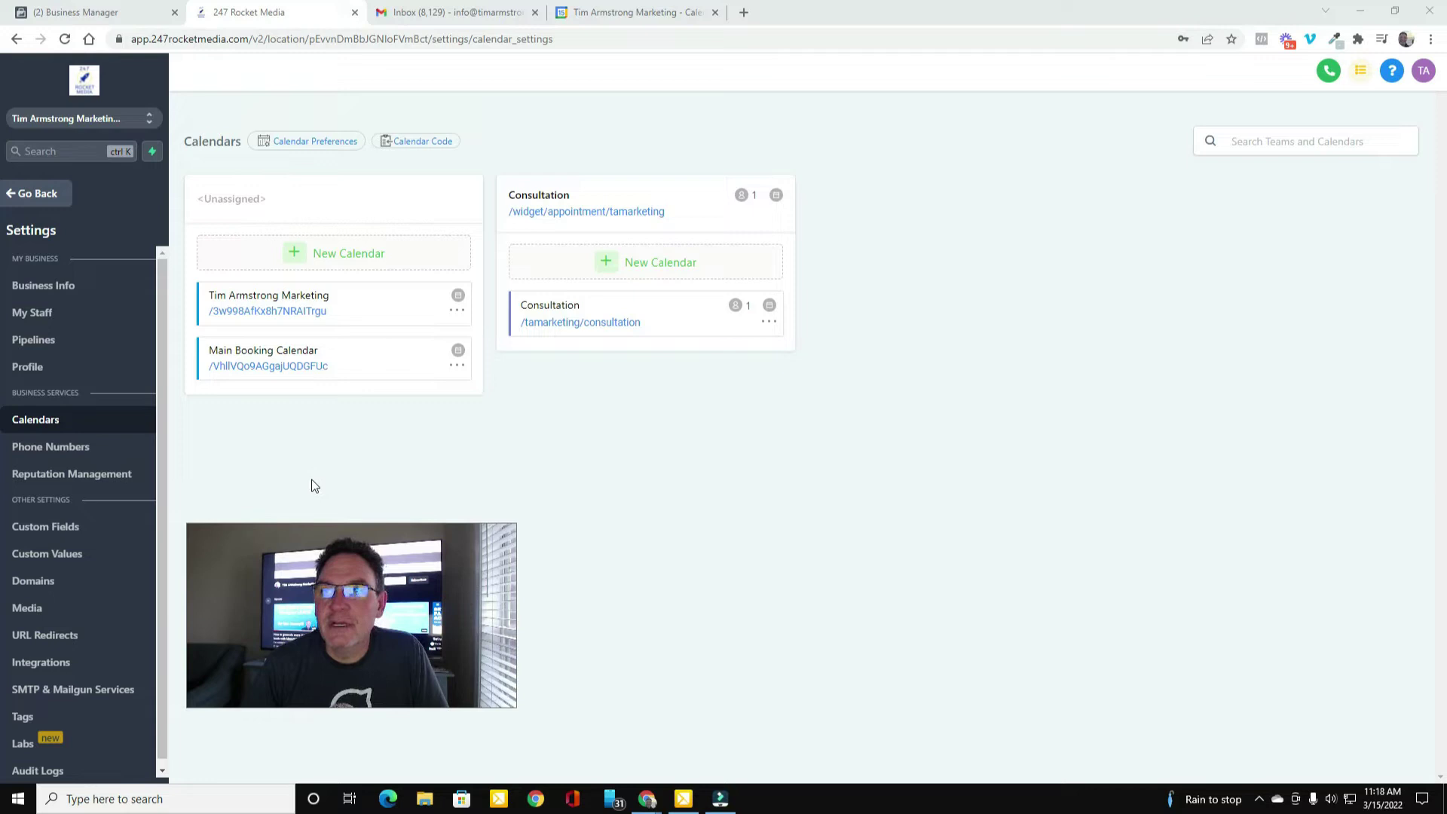
pyautogui.click(769, 323)
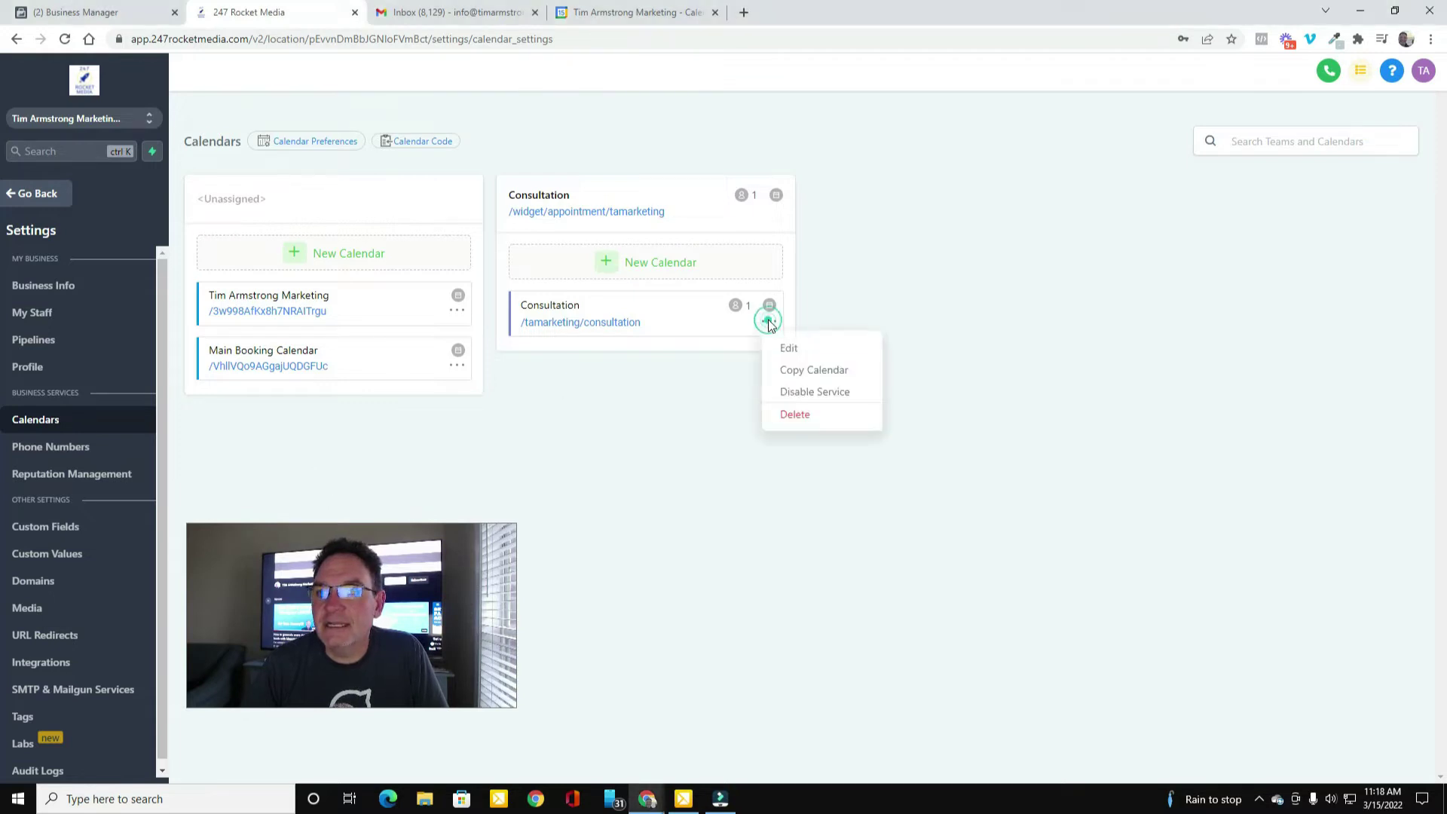
pyautogui.click(789, 353)
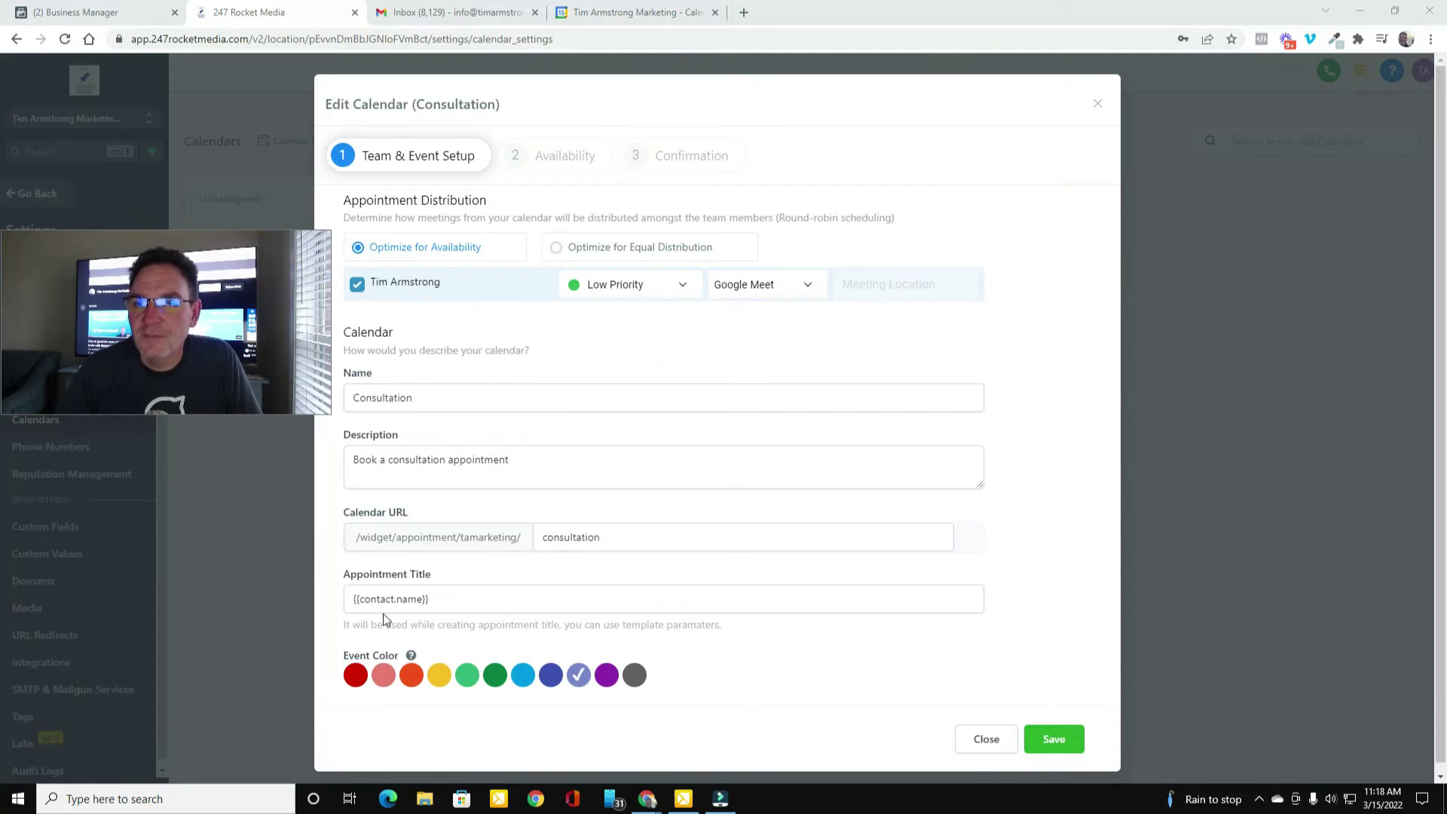
pyautogui.click(984, 742)
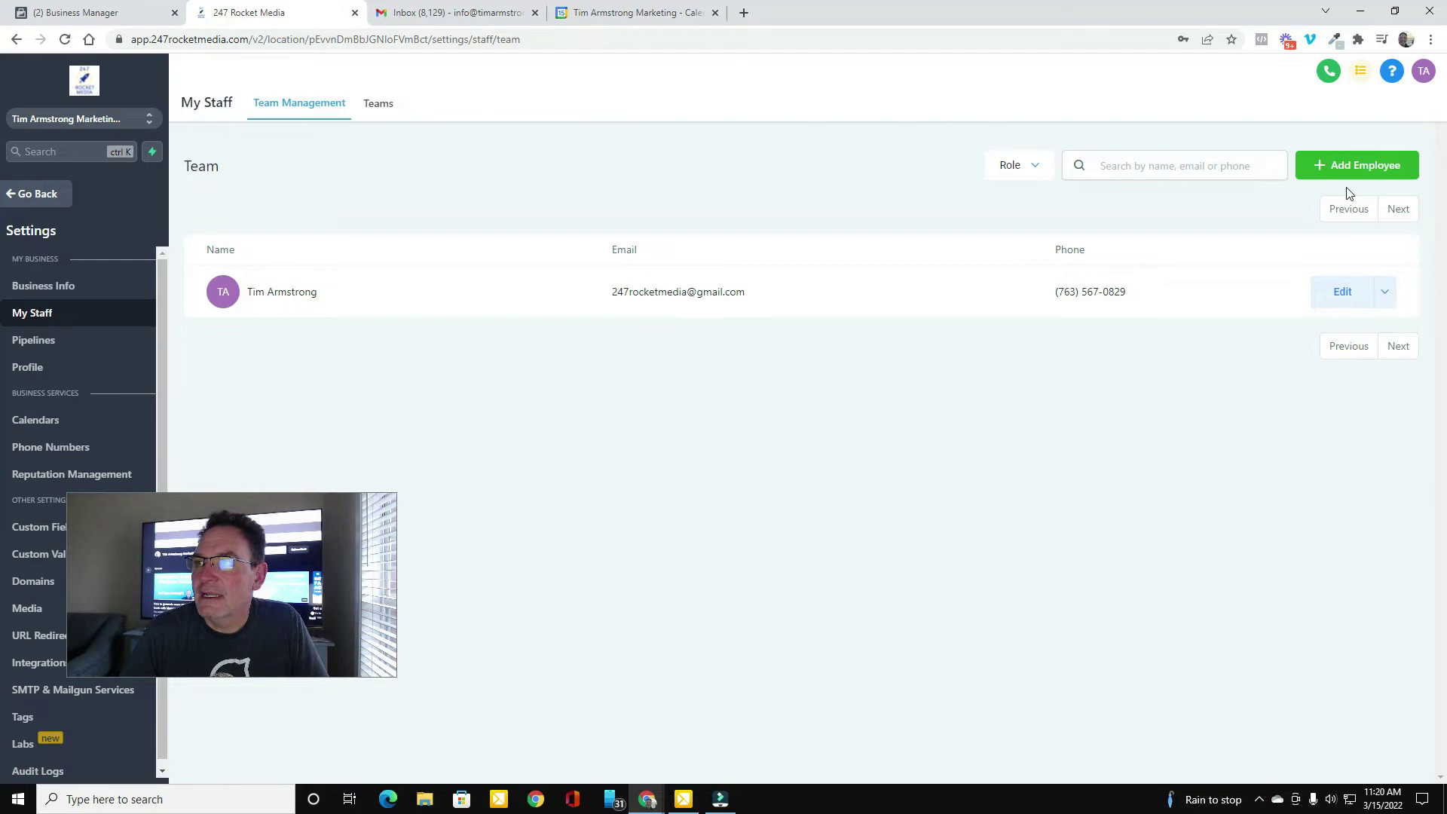
# - Edit the team member under My Staff and expand their personal details
pyautogui.click(1363, 294)
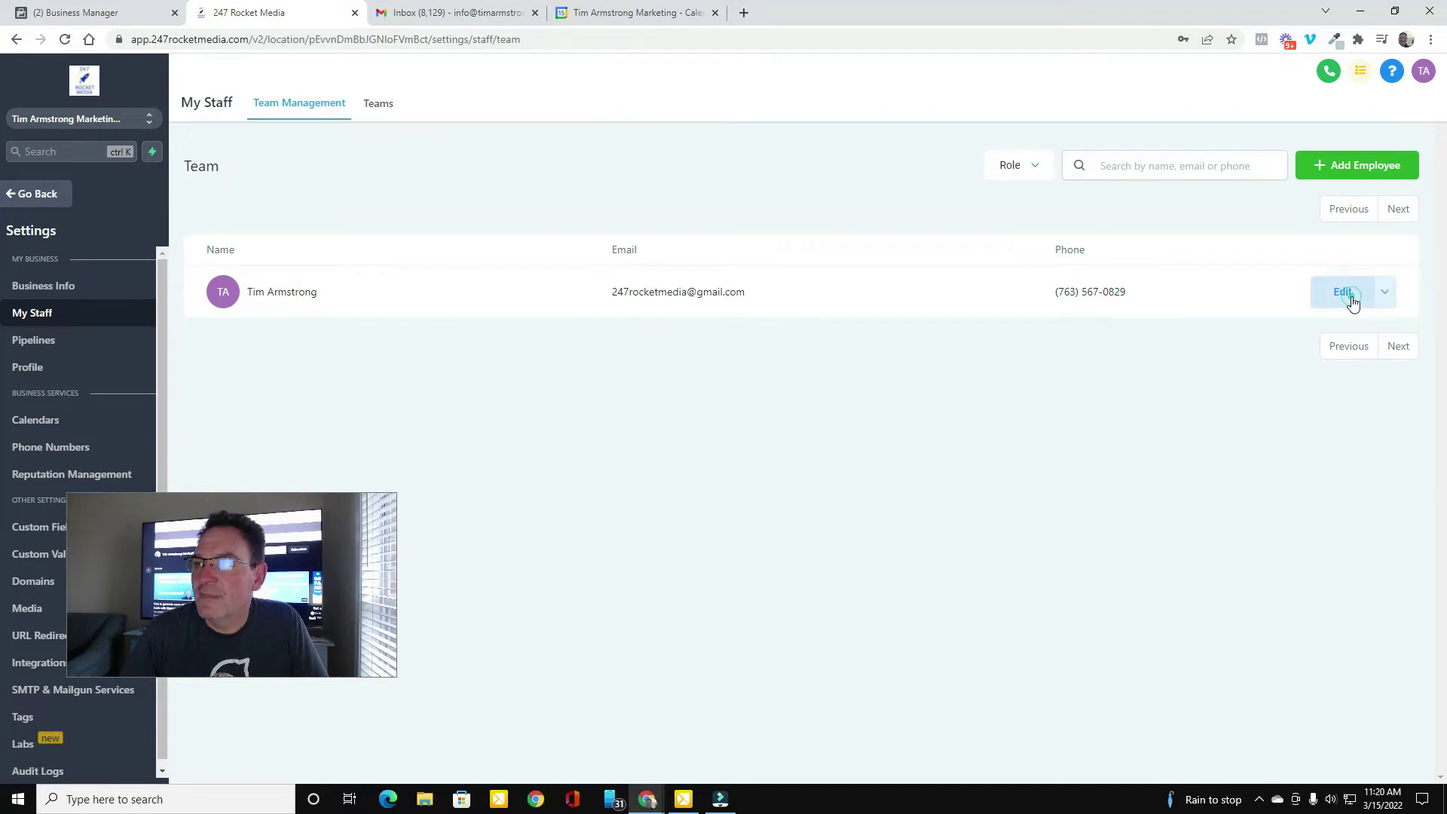
pyautogui.click(662, 182)
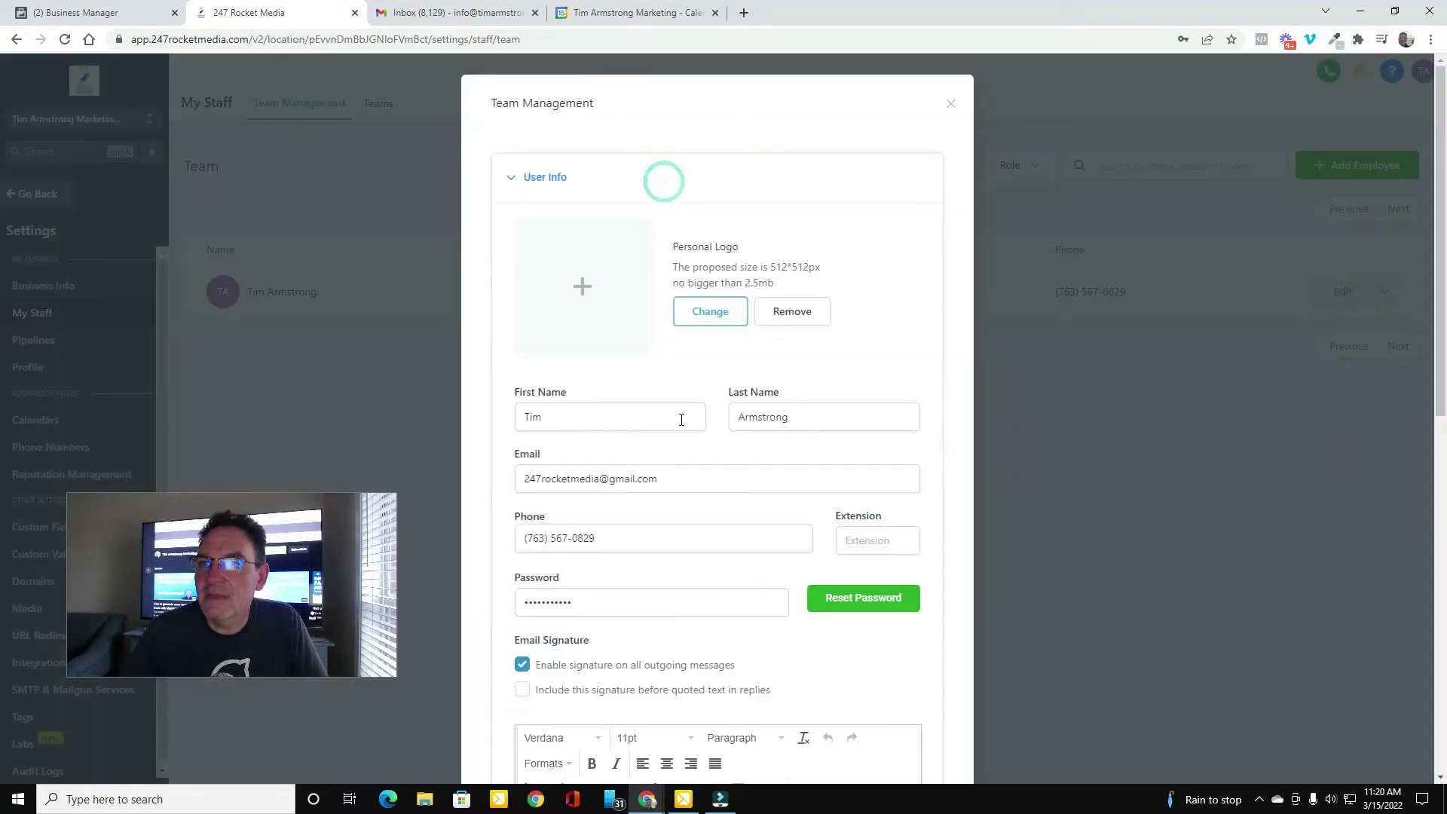
pyautogui.scroll(-9, 677, 453)
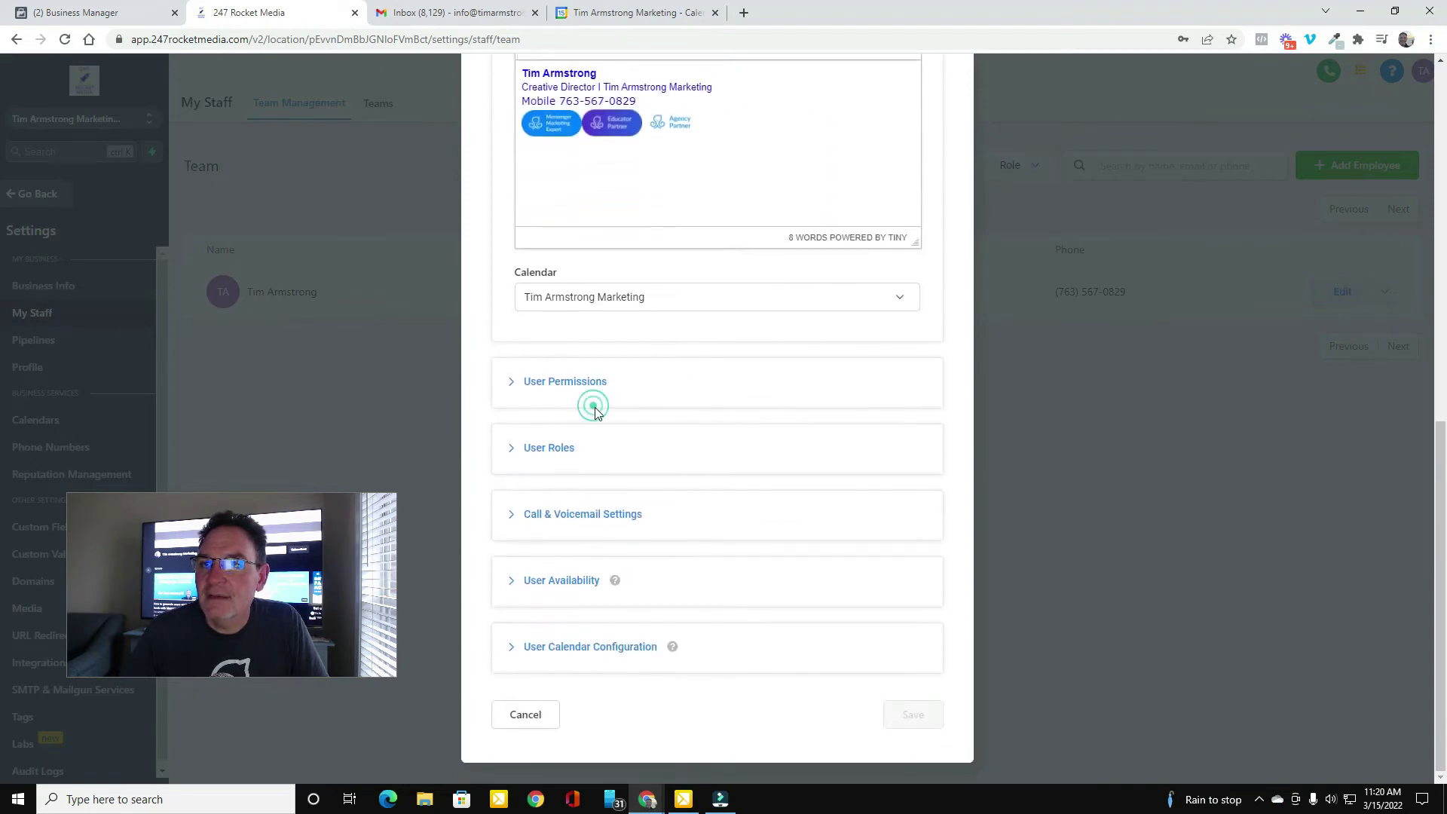
# - Expand User Roles, Call & Voicemail and User Availability to confirm the Google Meet meeting location
pyautogui.click(563, 457)
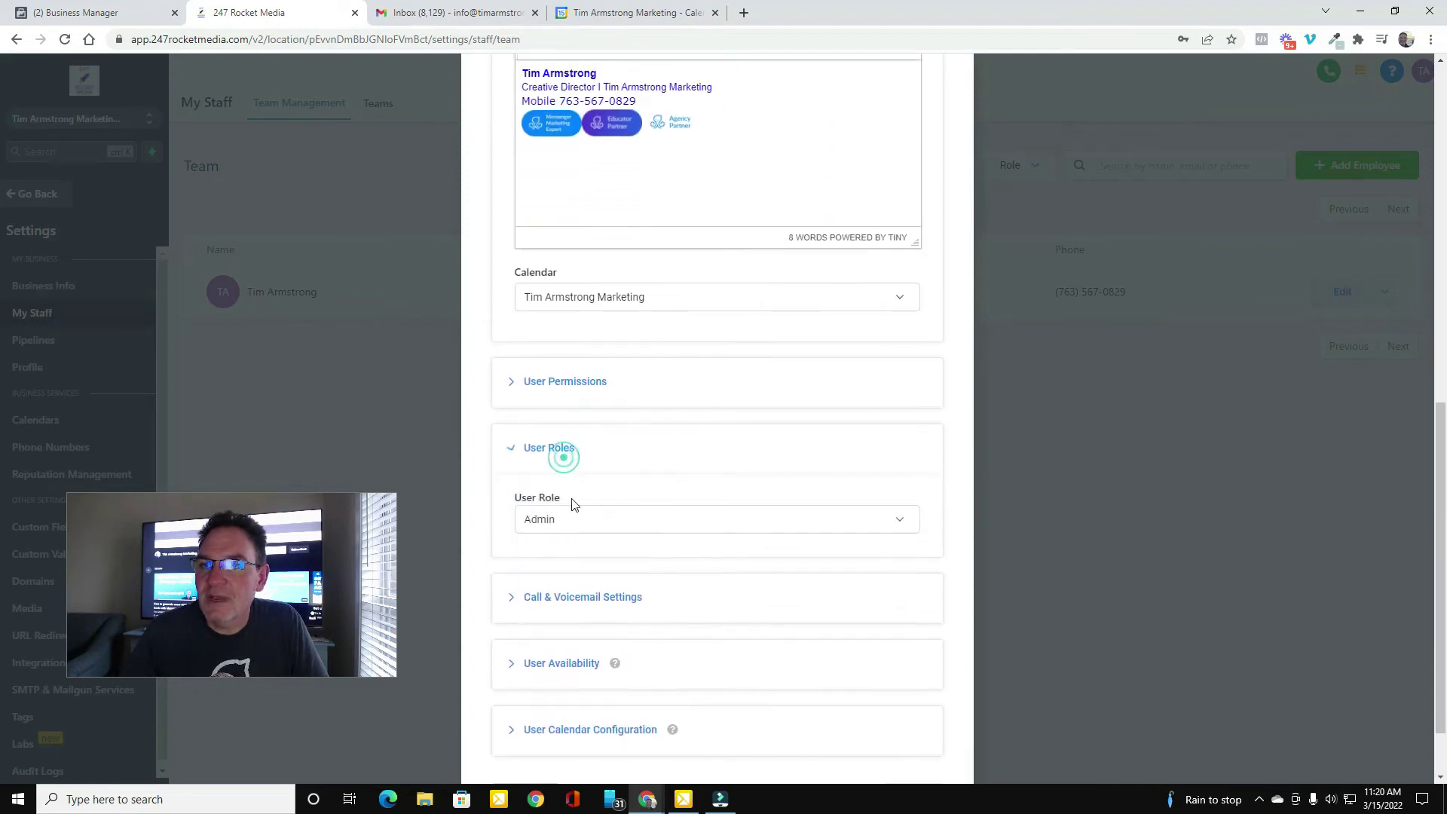
pyautogui.click(578, 607)
pyautogui.scroll(-5, 626, 573)
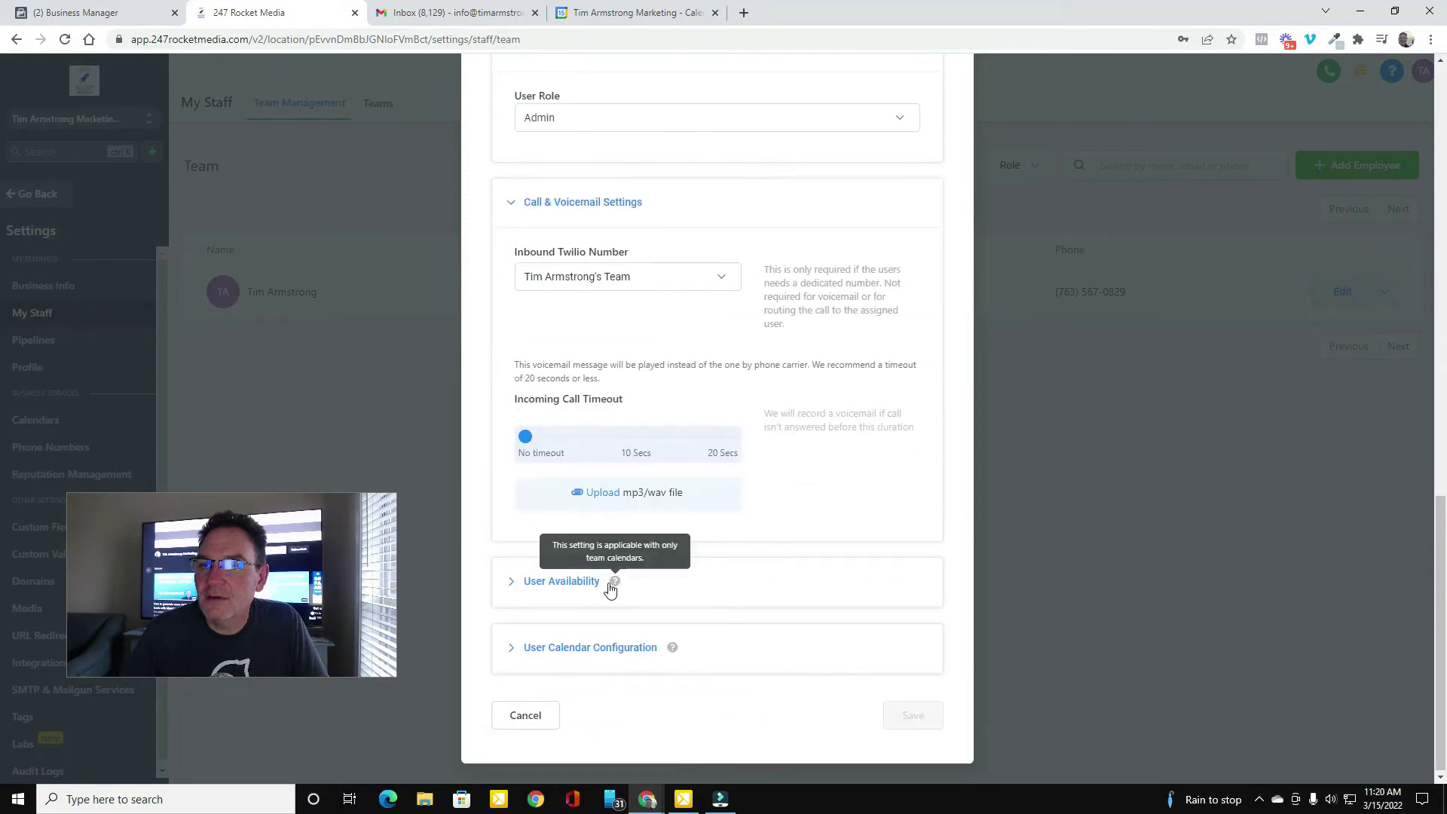
pyautogui.click(611, 589)
pyautogui.scroll(-3, 607, 581)
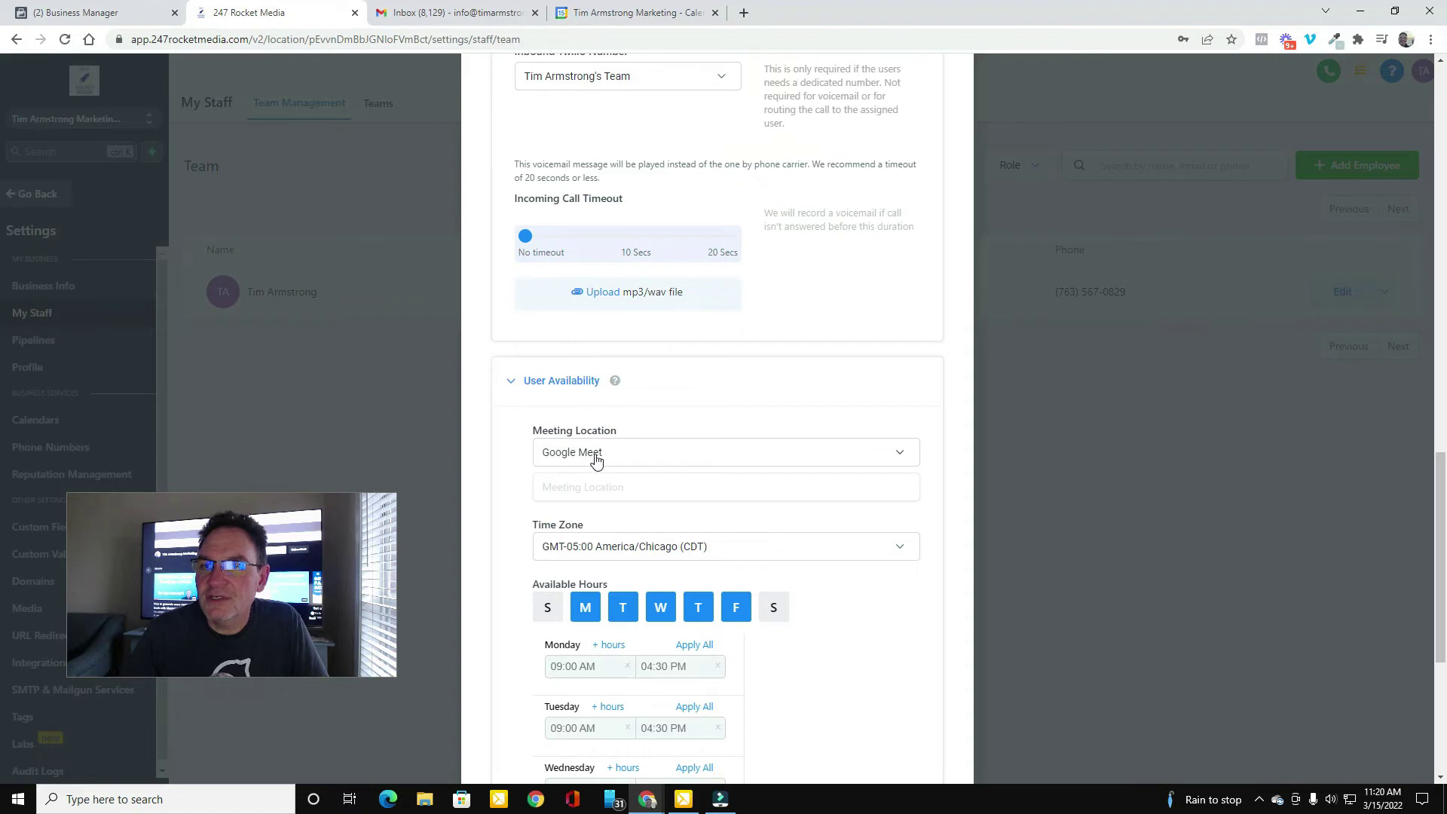
pyautogui.scroll(-5, 595, 459)
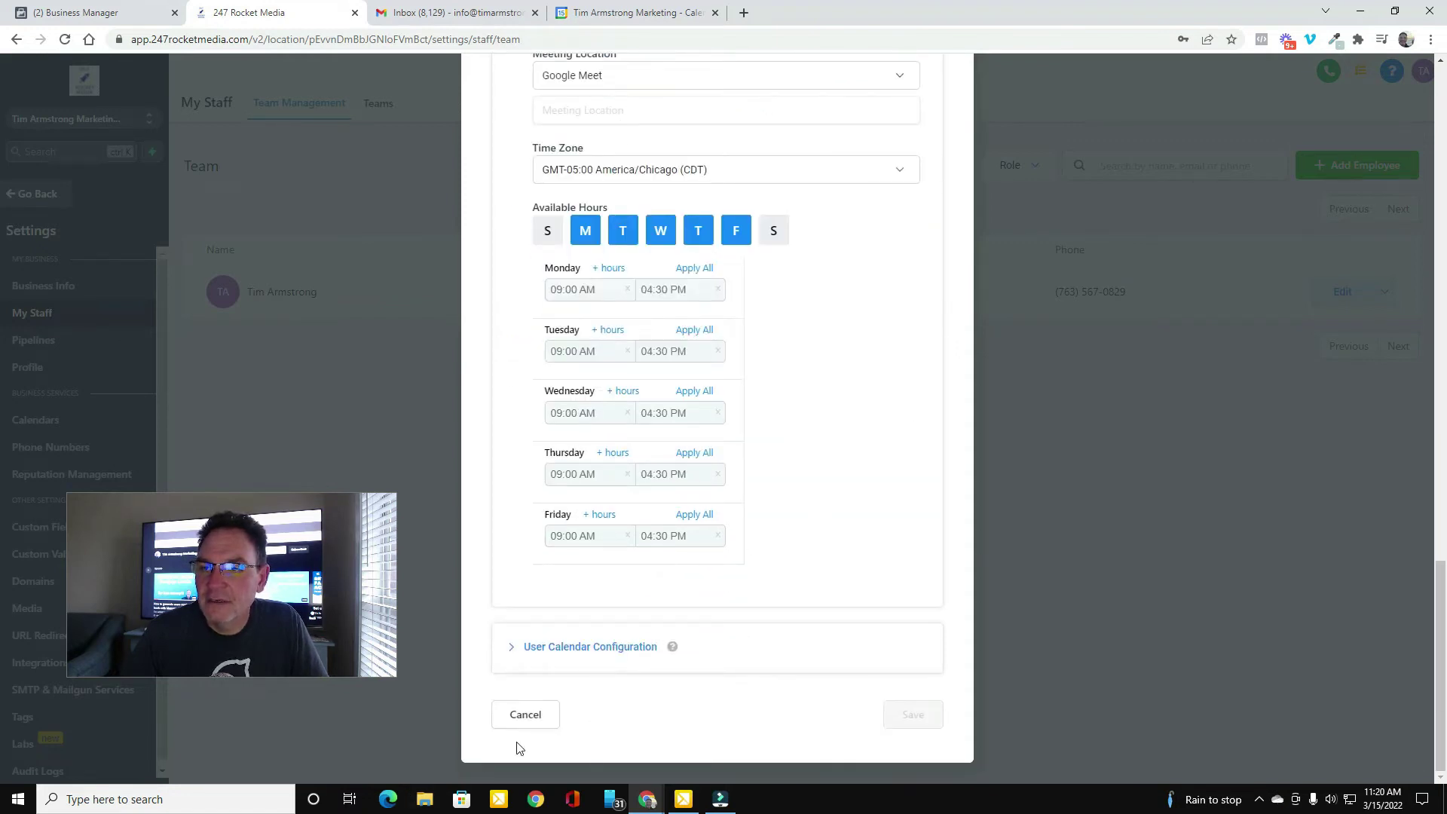
pyautogui.scroll(15, 969, 155)
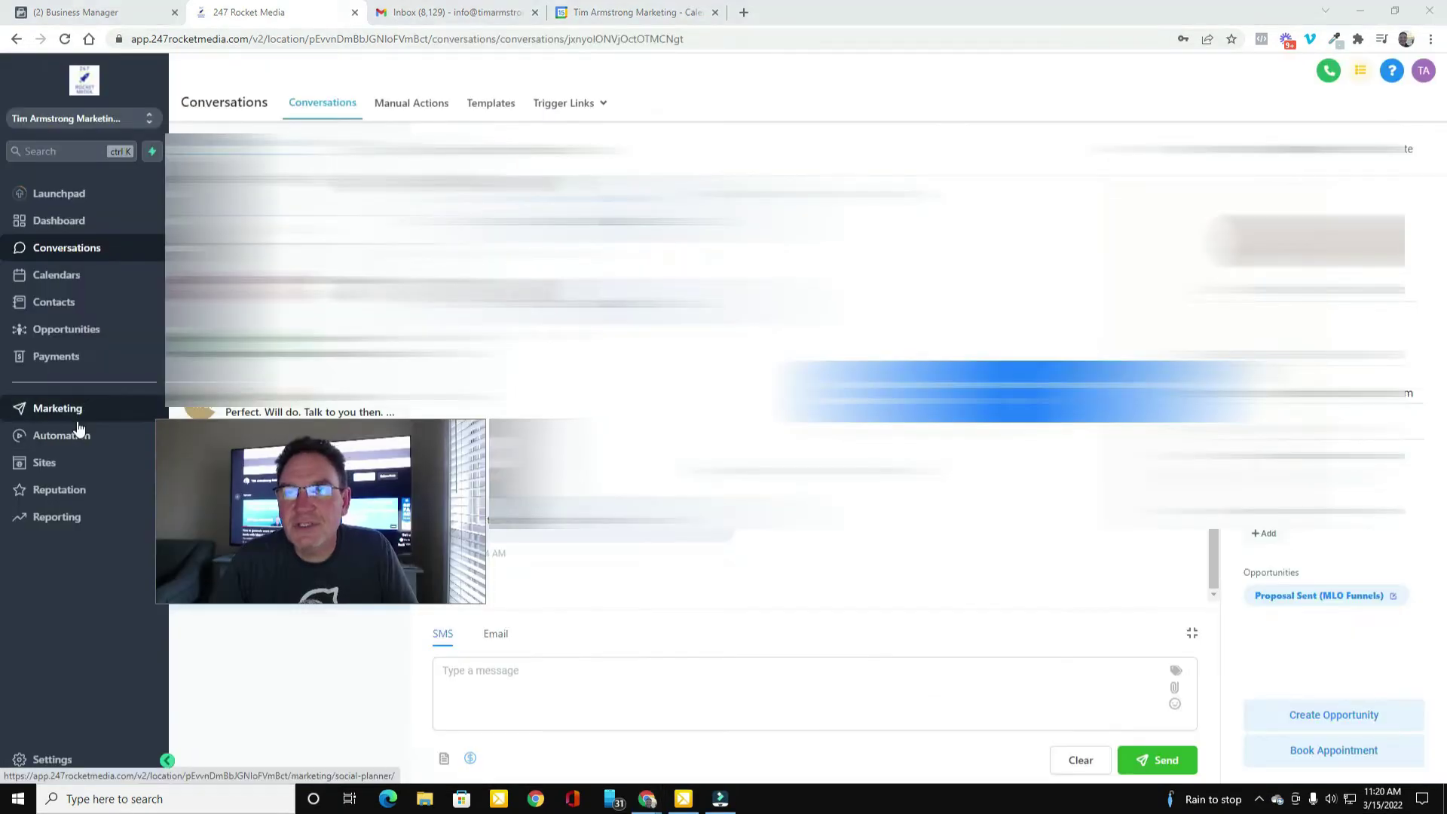
# - Open the 'TAM - Appointment Confirmation + Reminder' workflow from the Automation list
pyautogui.click(50, 439)
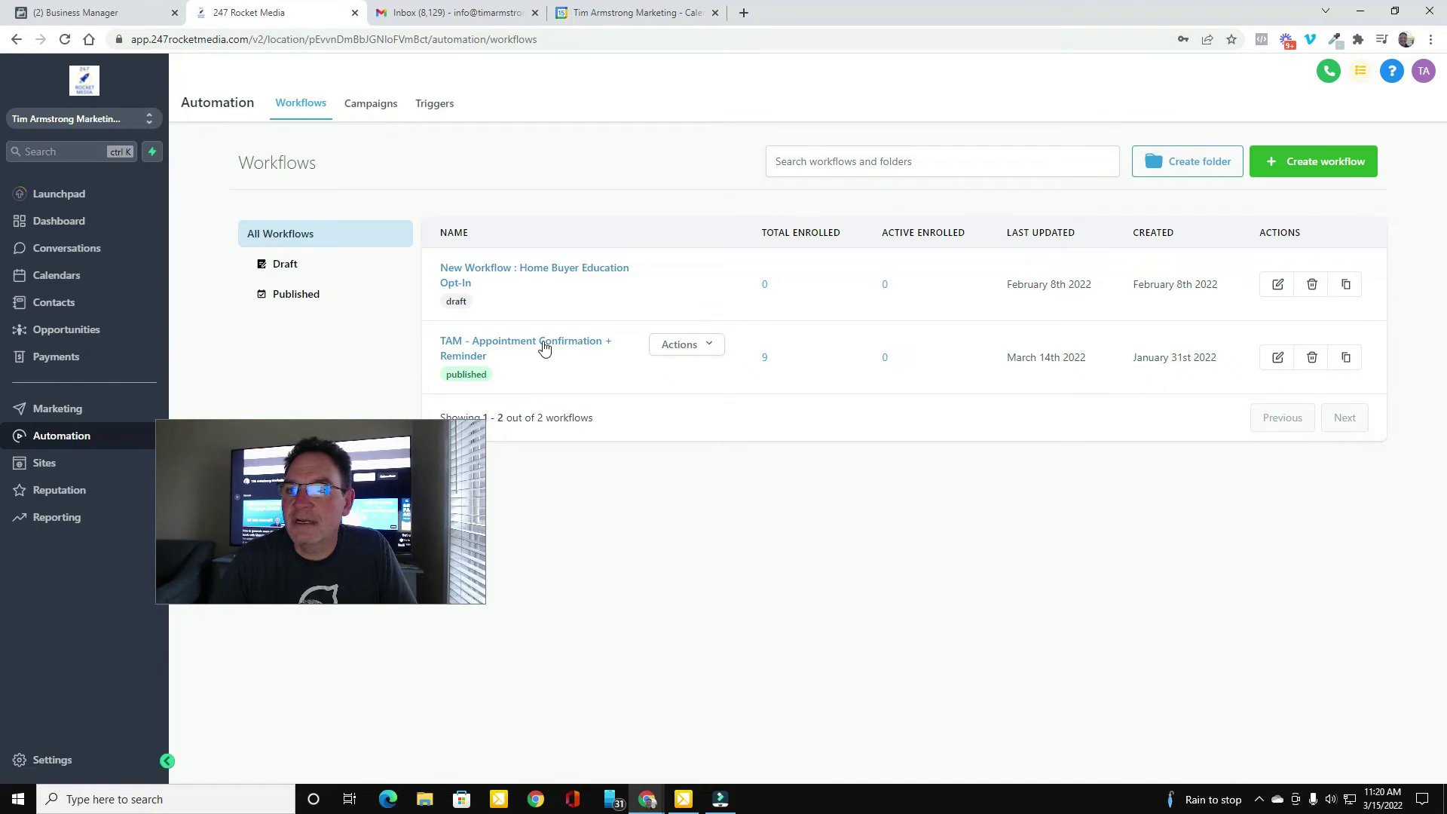
pyautogui.click(544, 348)
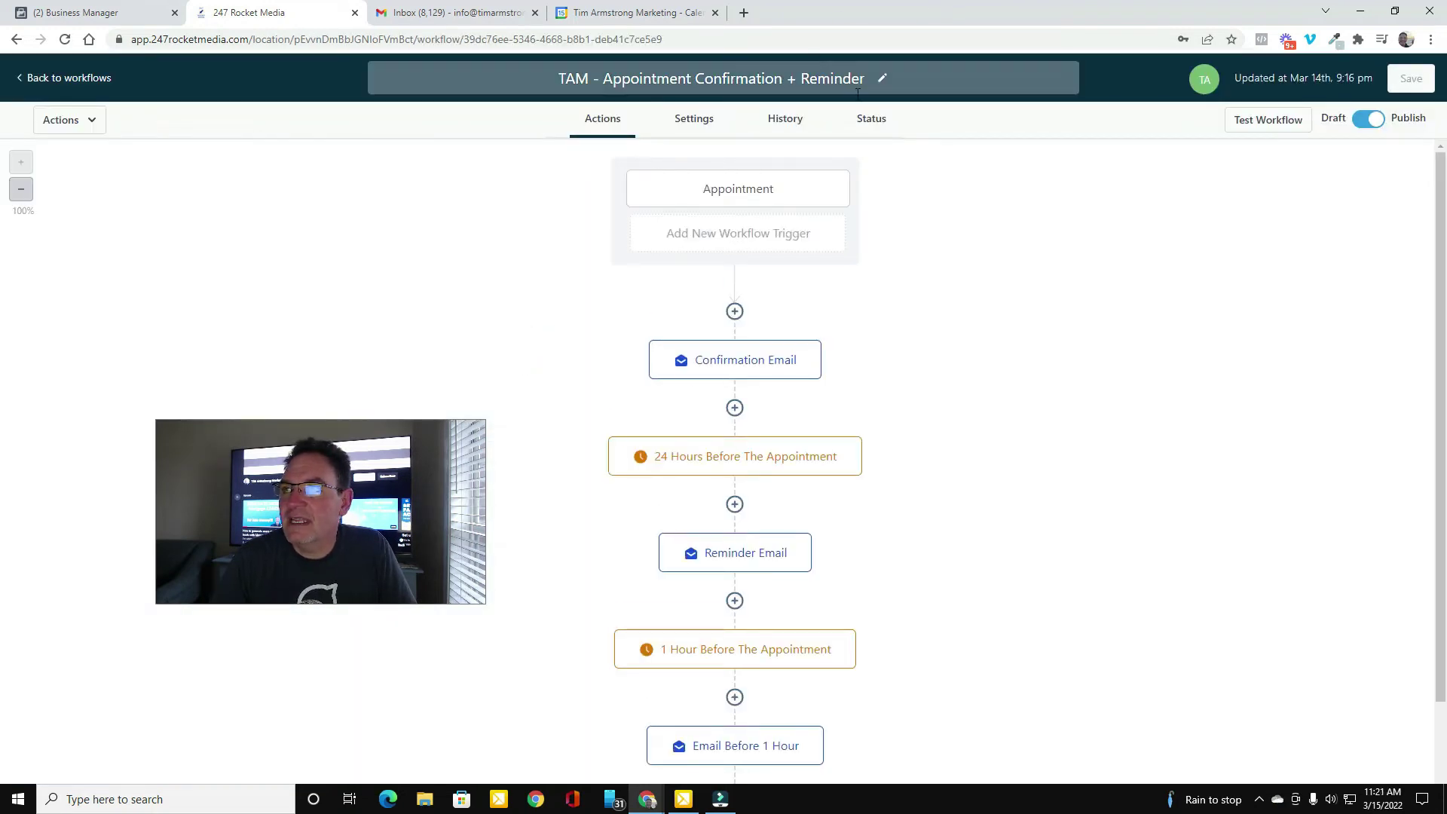
# - Open the Confirmation Email step and find the Meeting Location custom value
pyautogui.click(766, 370)
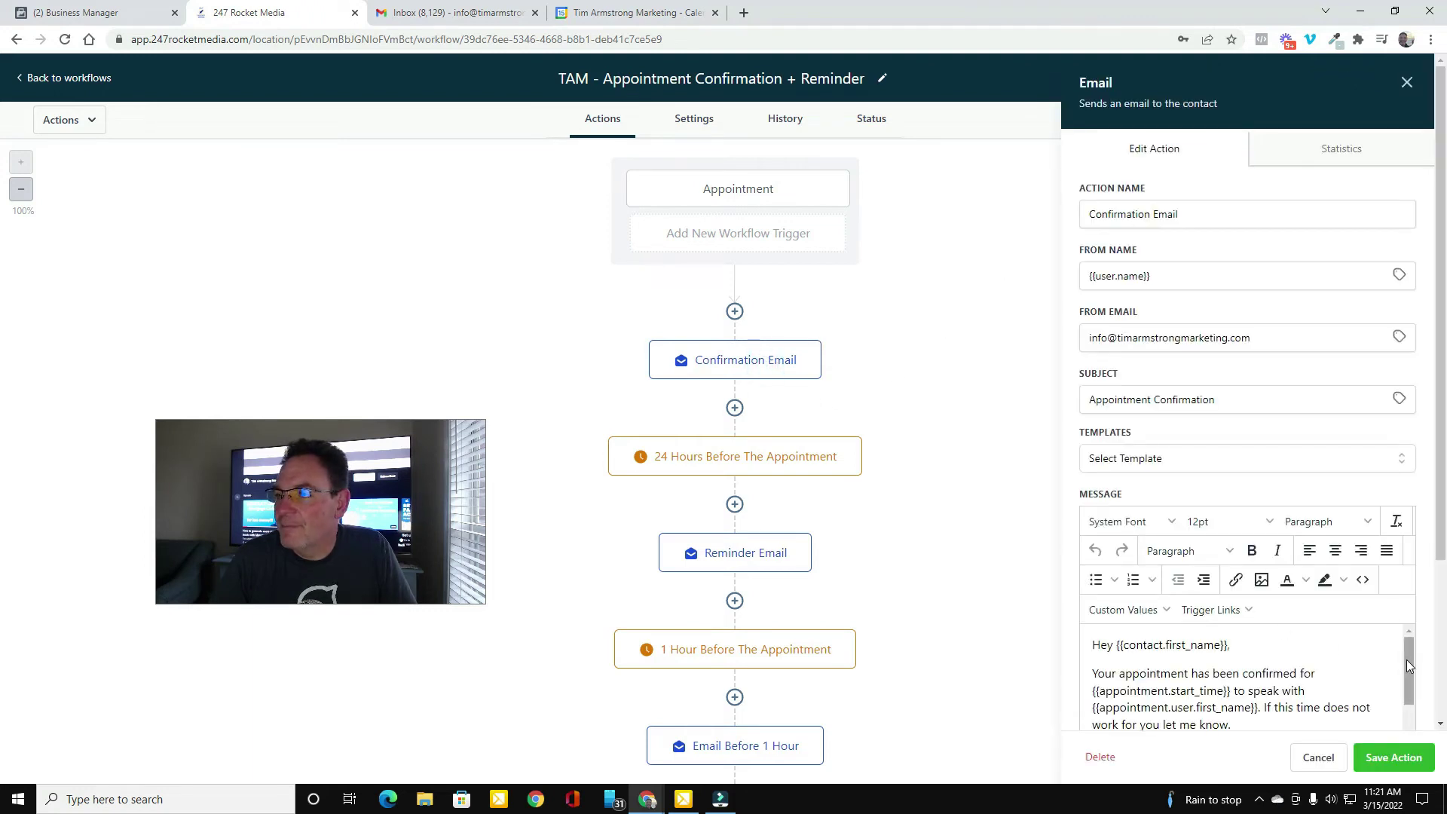
pyautogui.moveTo(1406, 659); pyautogui.dragTo(1401, 691)
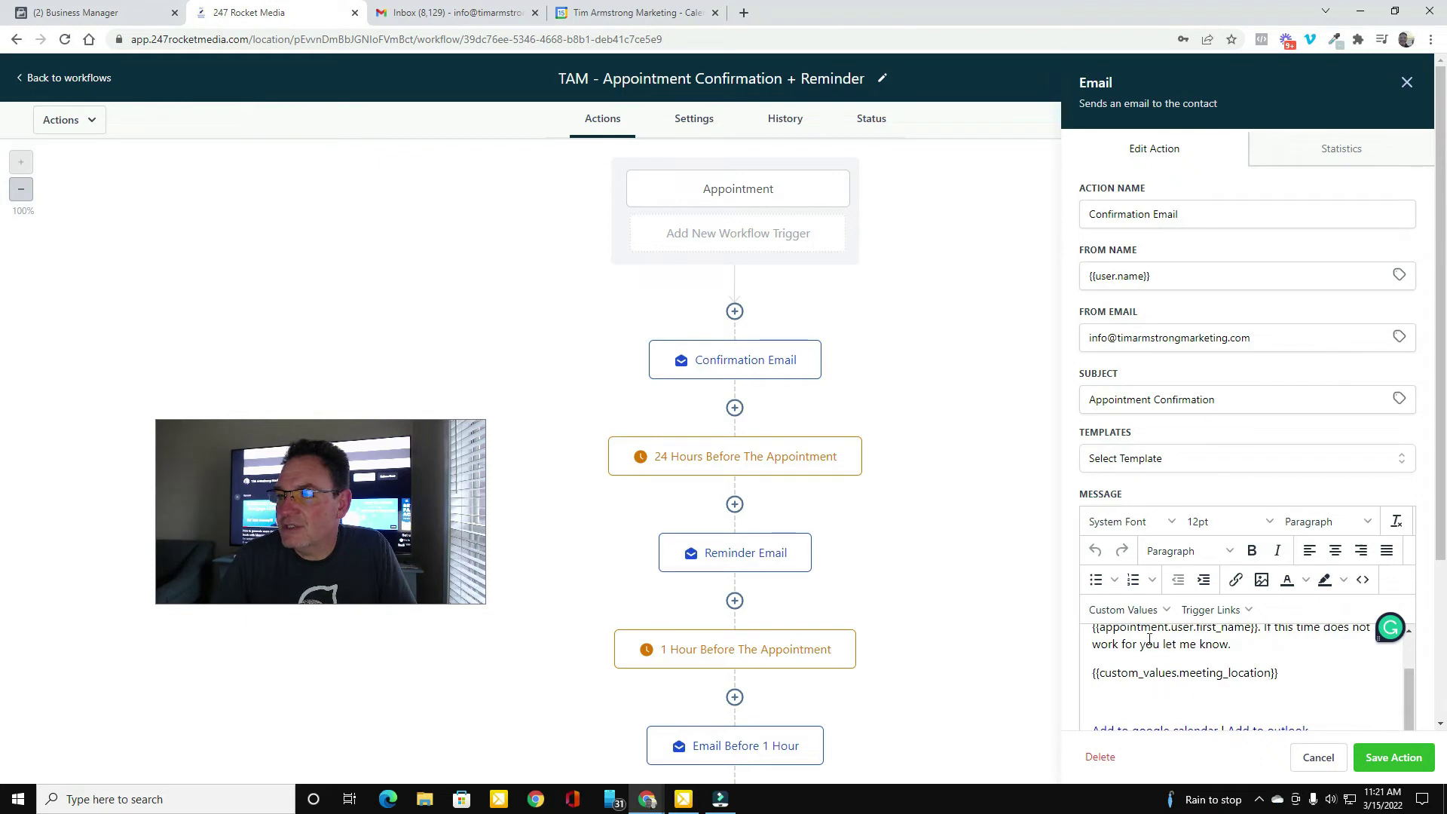
pyautogui.click(1164, 612)
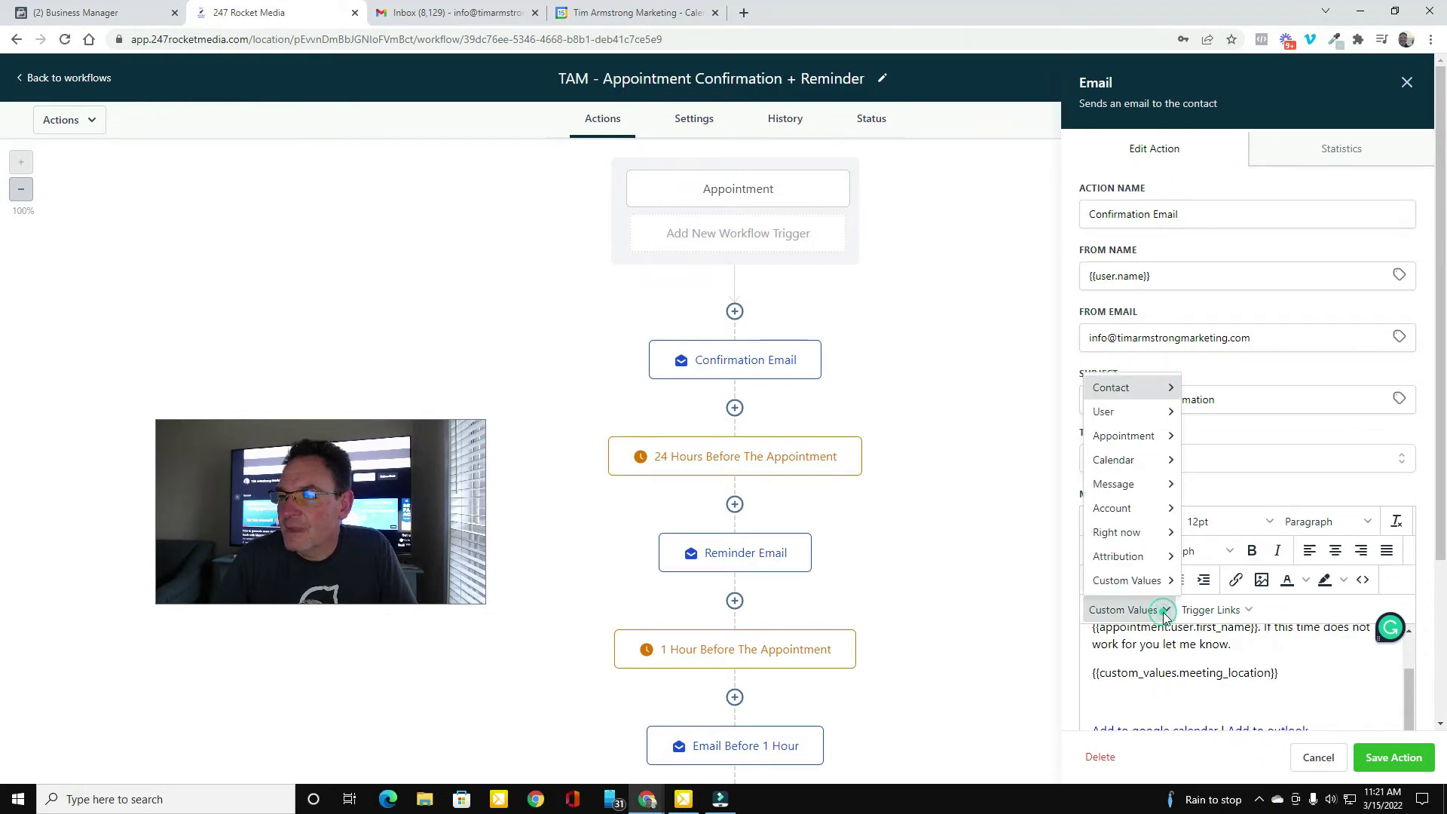
pyautogui.moveTo(1157, 587)
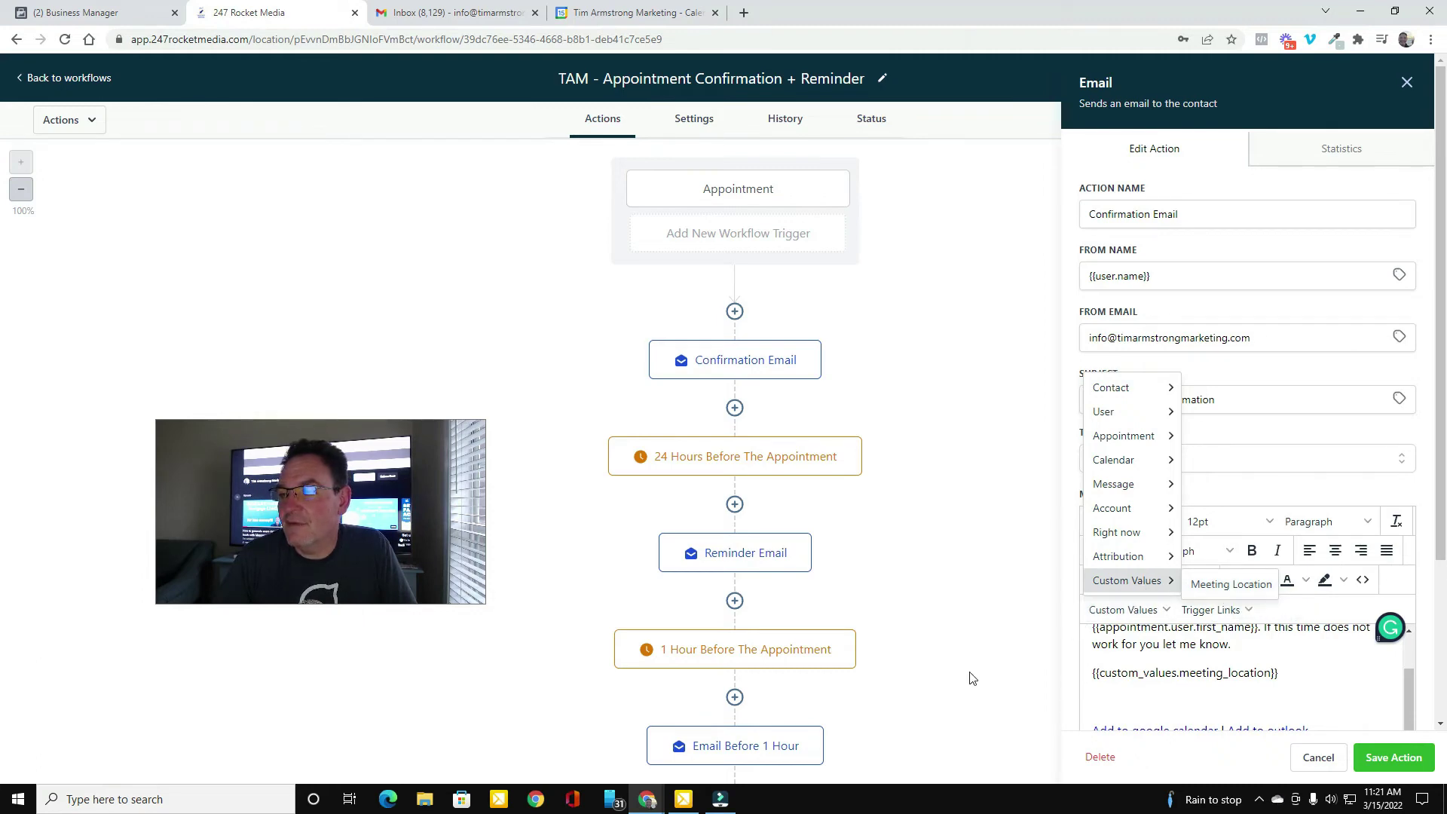
# - Set the Test Emails recipient to the saved address
pyautogui.scroll(-3, 1318, 640)
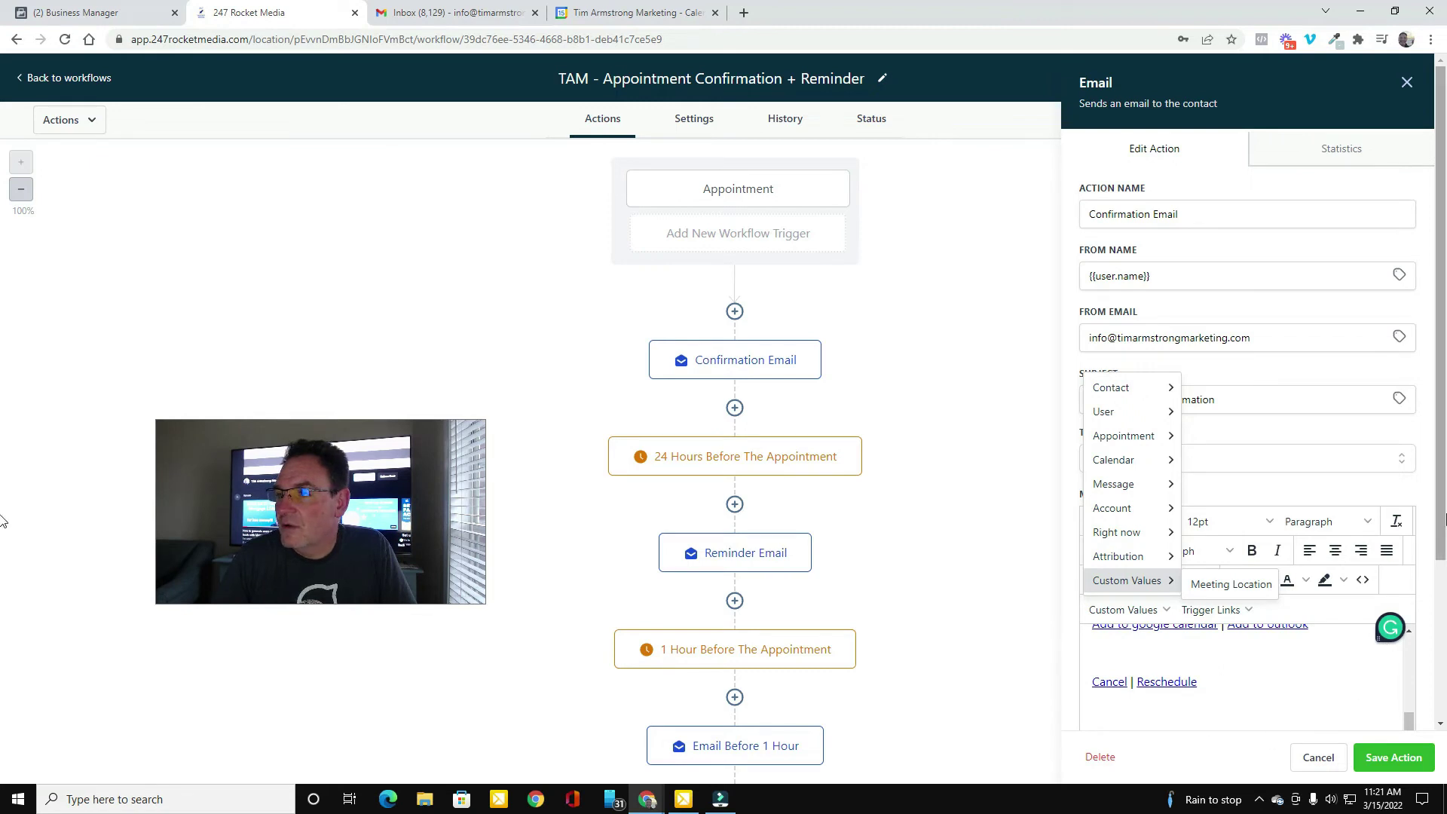
pyautogui.moveTo(1442, 517); pyautogui.dragTo(1442, 687)
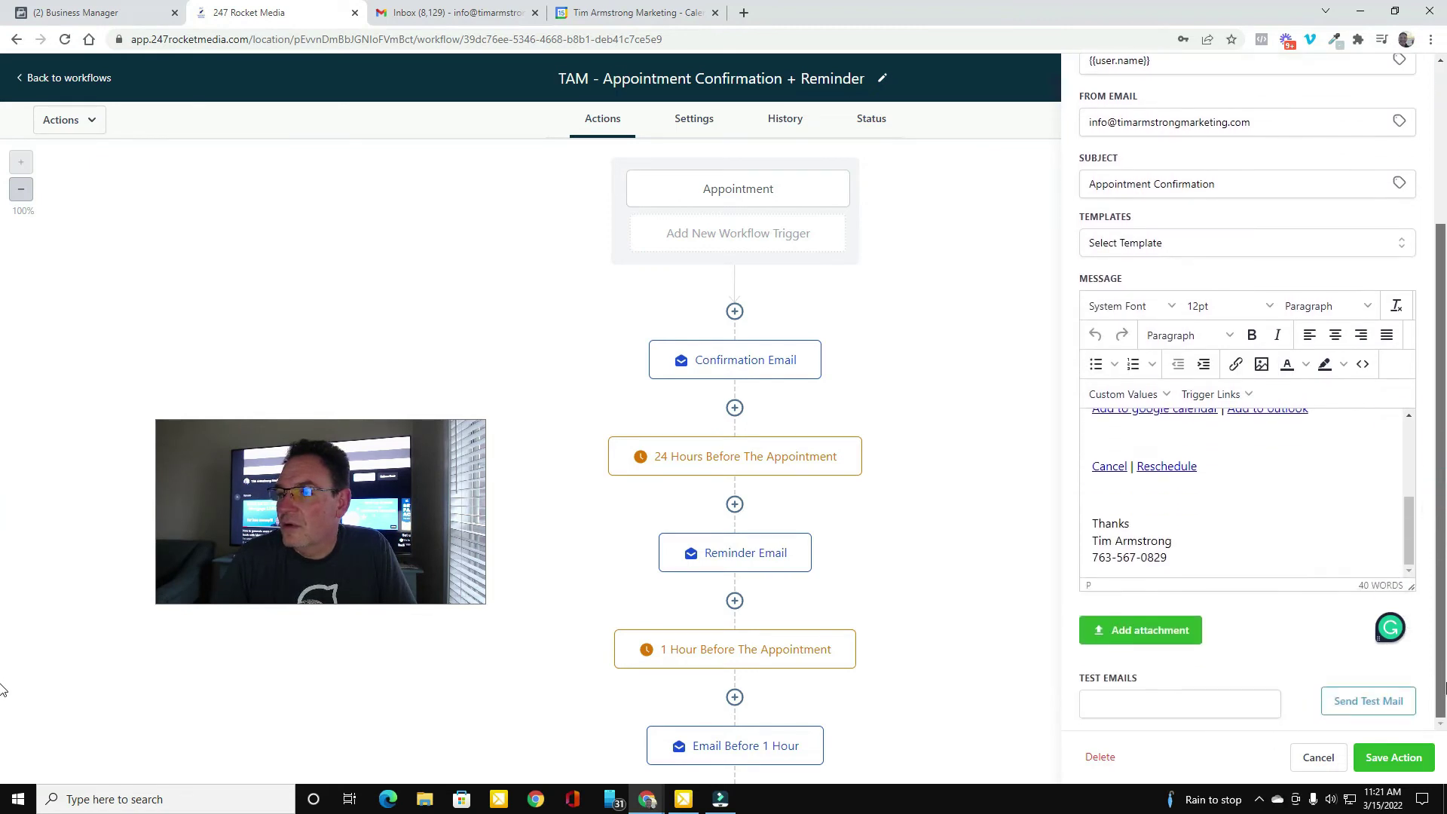
pyautogui.click(1153, 703)
pyautogui.click(1142, 618)
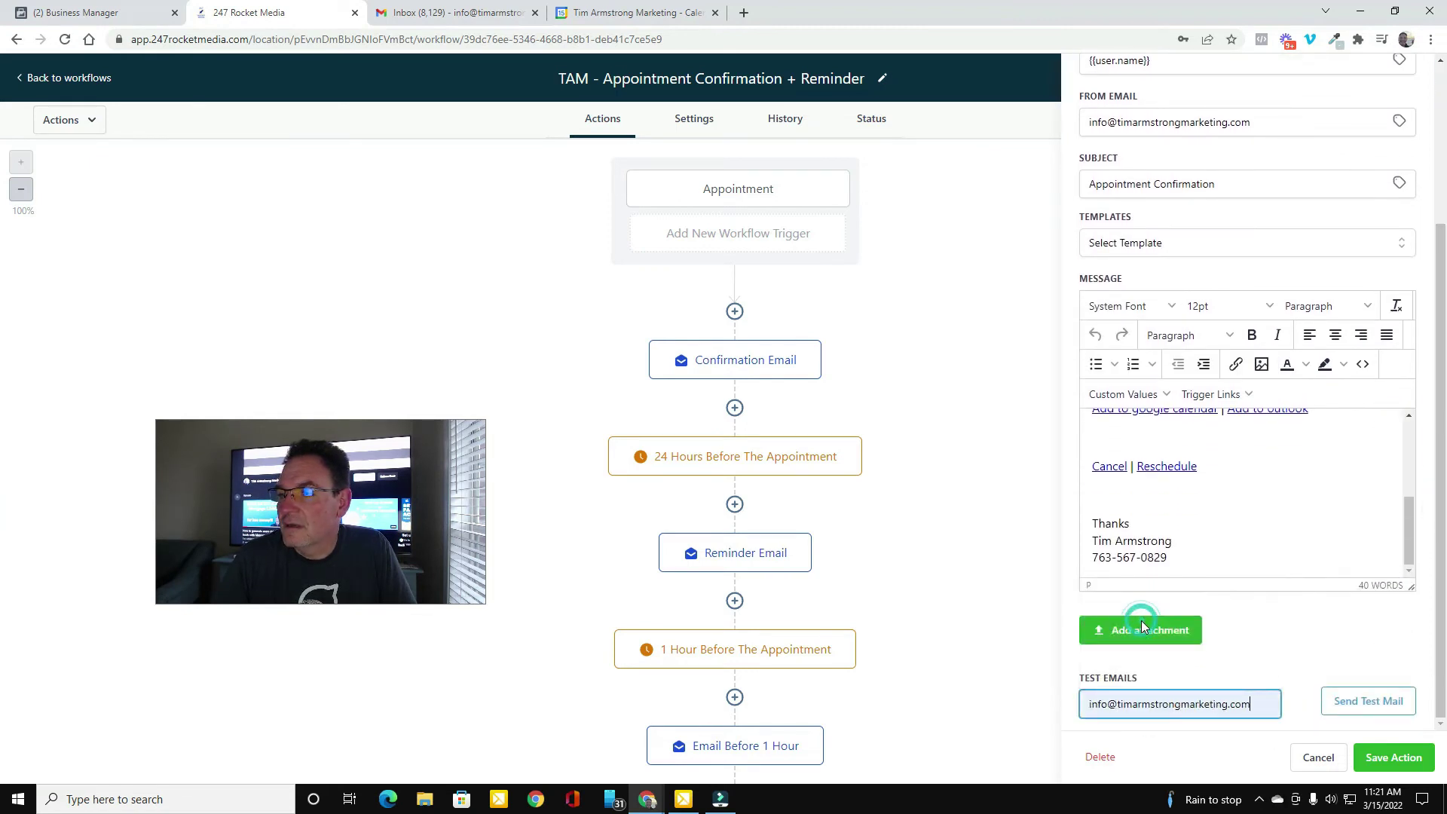
# - Send a test of the Confirmation Email and view it in Gmail
pyautogui.click(1378, 703)
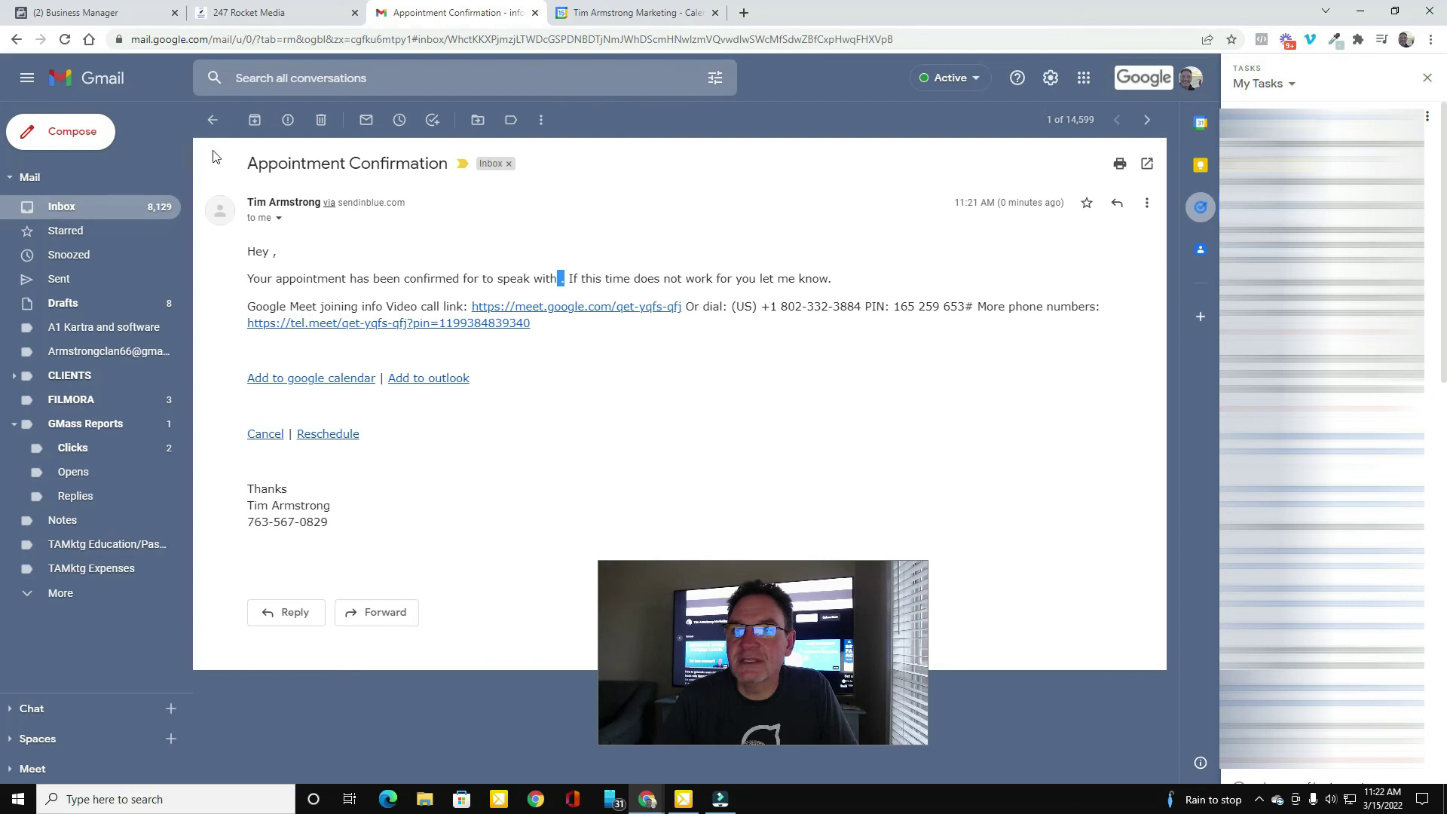
# - Return to the workflow and review the email's {{custom_values.meeting_location}} placeholder
pyautogui.click(256, 13)
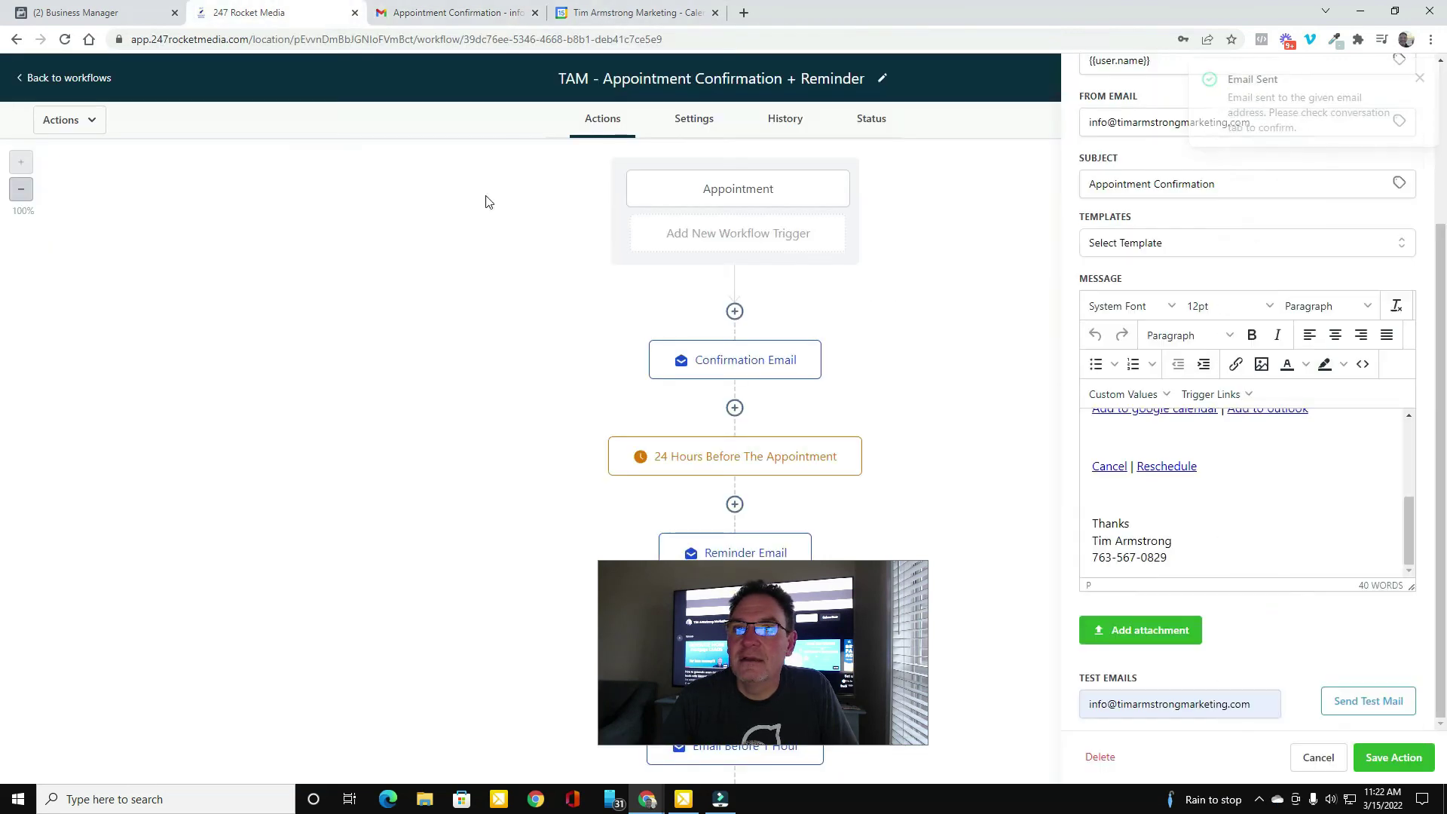
pyautogui.scroll(-3, 927, 365)
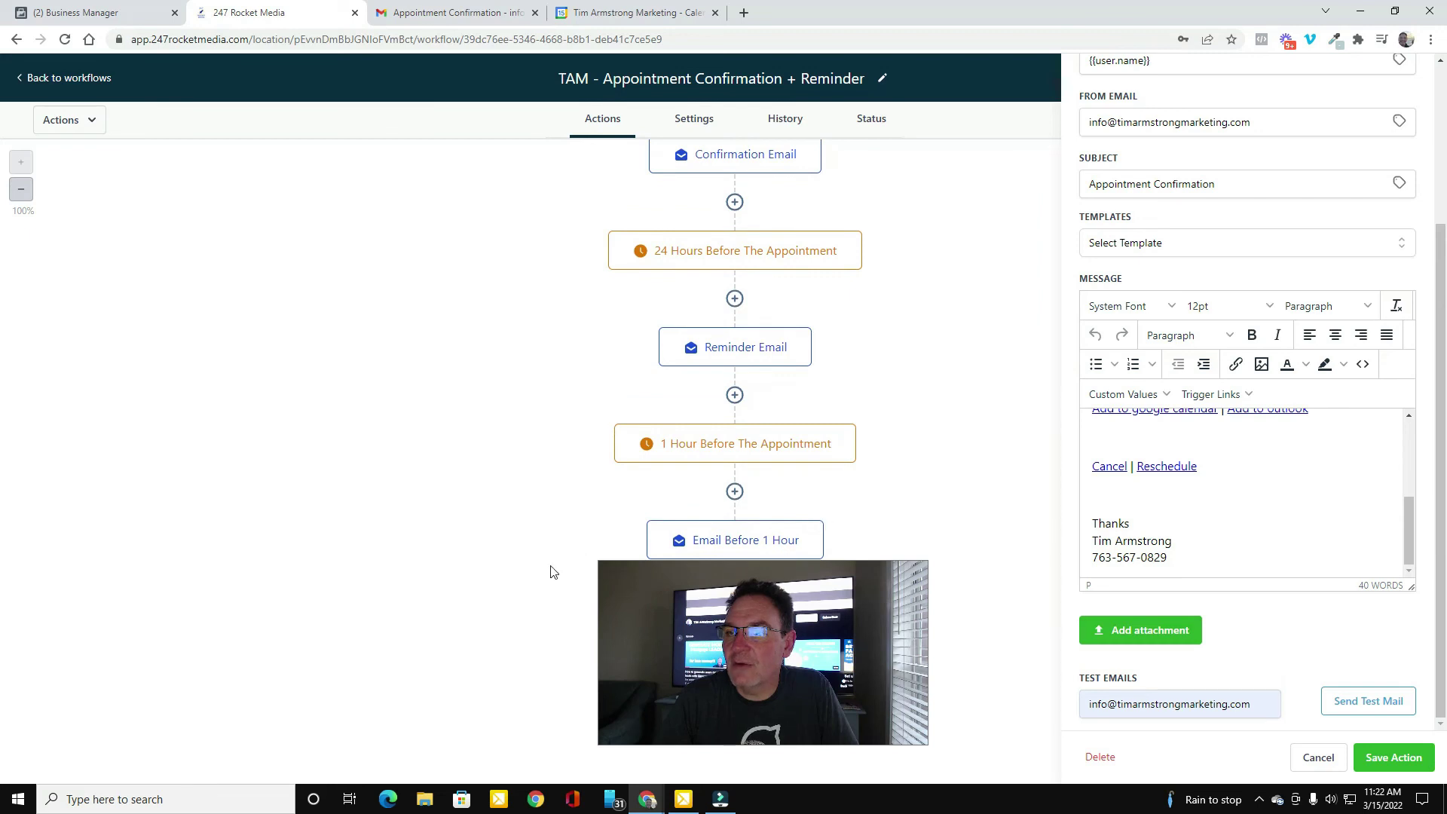
pyautogui.moveTo(765, 647); pyautogui.dragTo(326, 591)
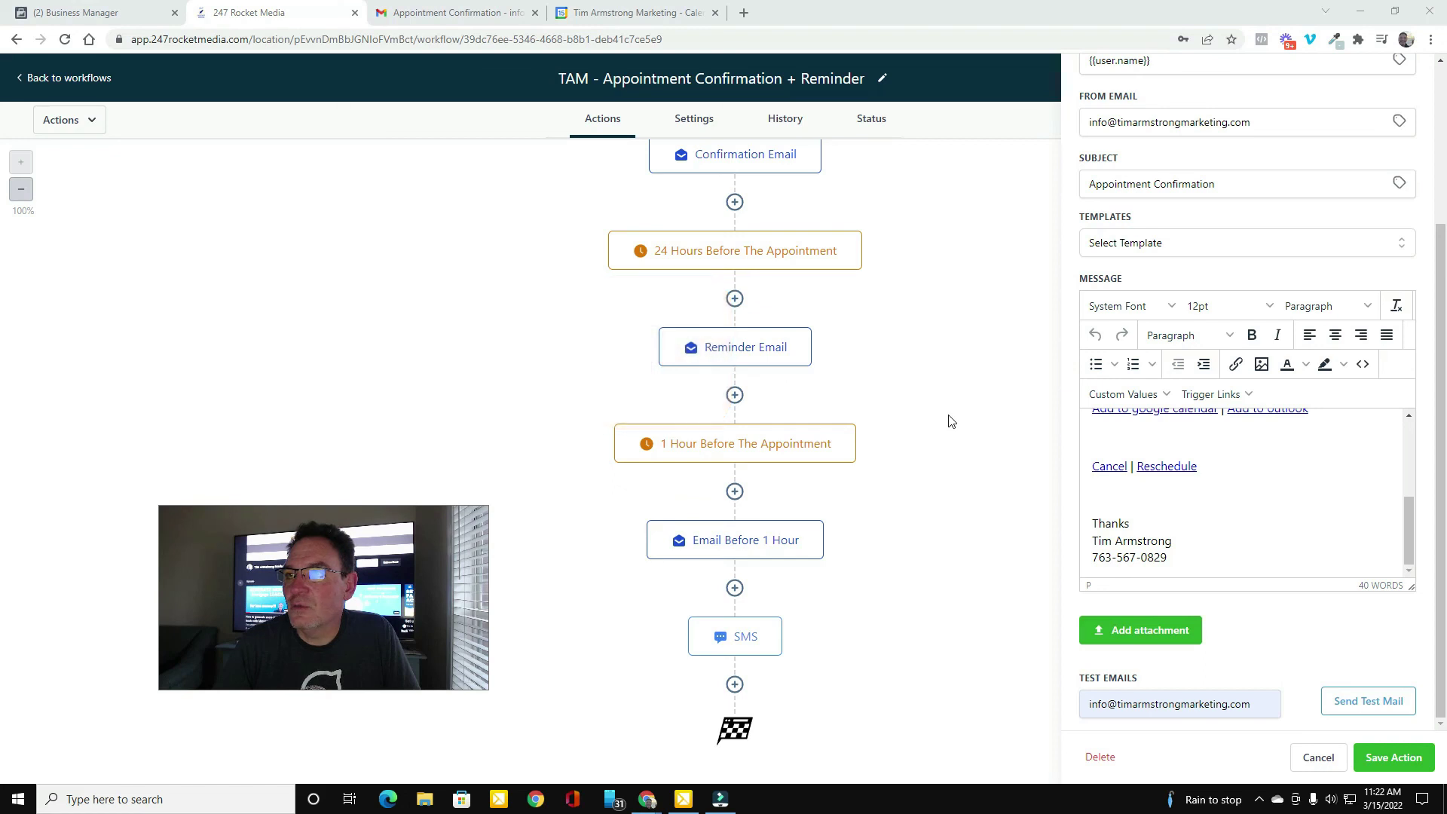
pyautogui.scroll(3, 934, 498)
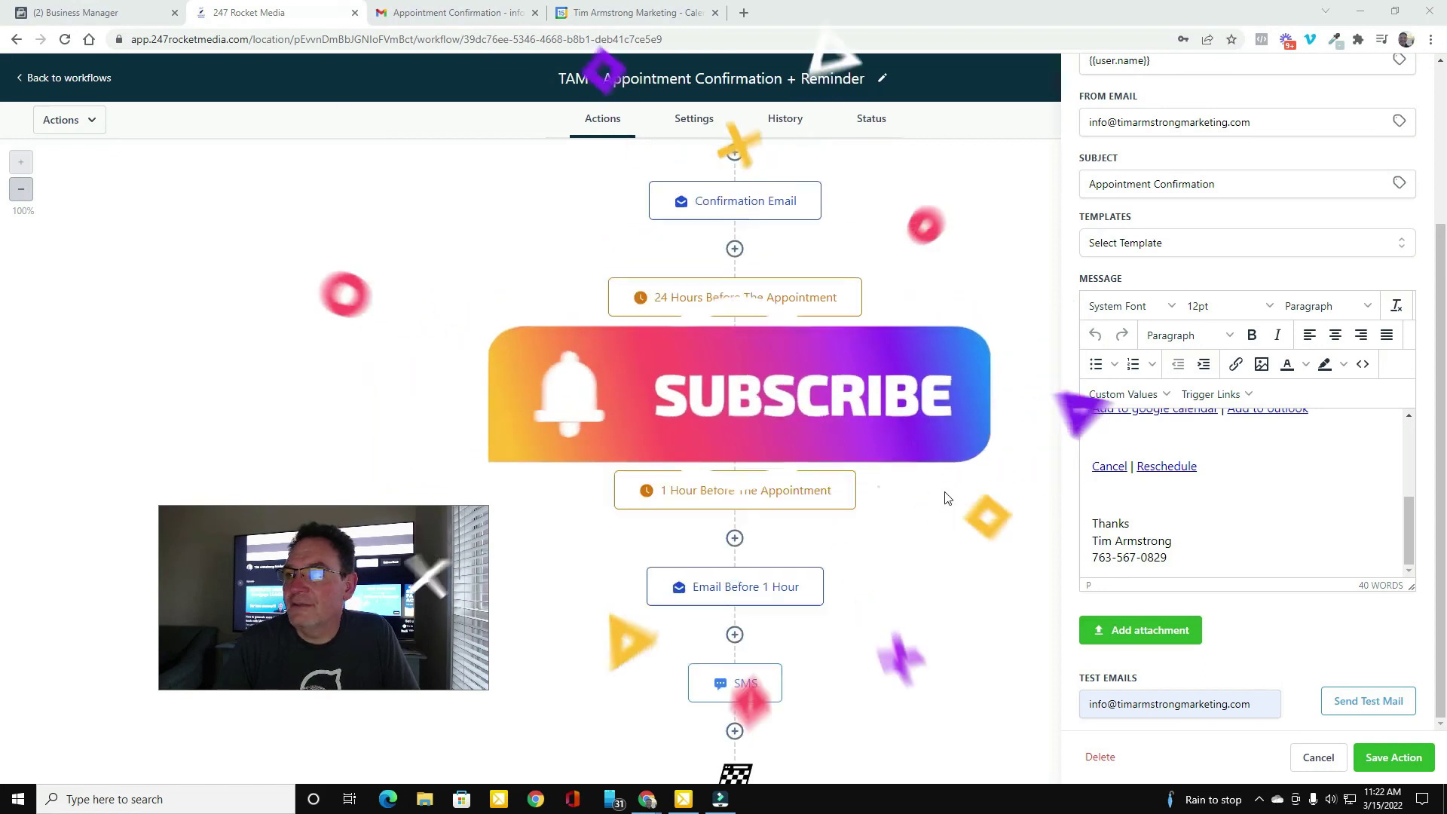
pyautogui.moveTo(1401, 508); pyautogui.dragTo(1401, 433)
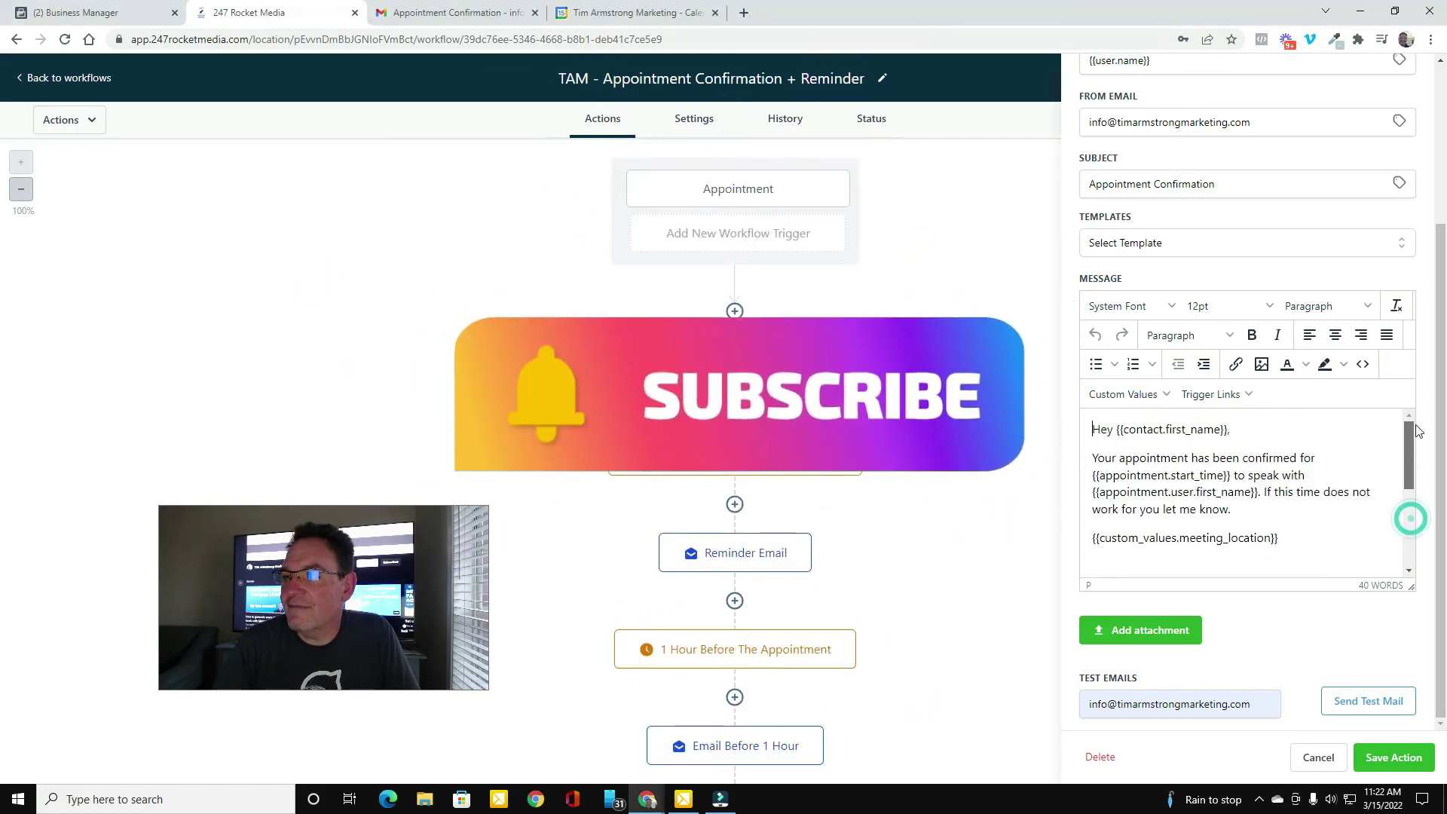